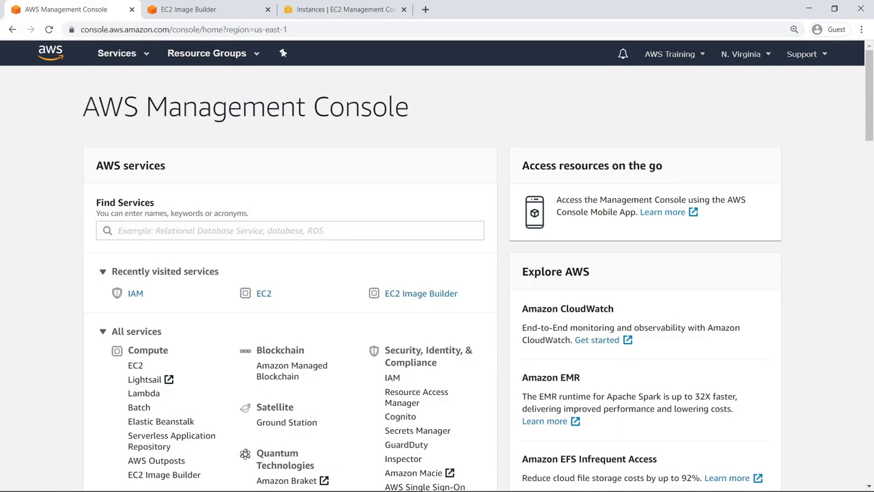
- Start creating a new IAM role for an AWS service with EC2 as the use case
{"action": "left_click", "coordinate": [137, 295]}
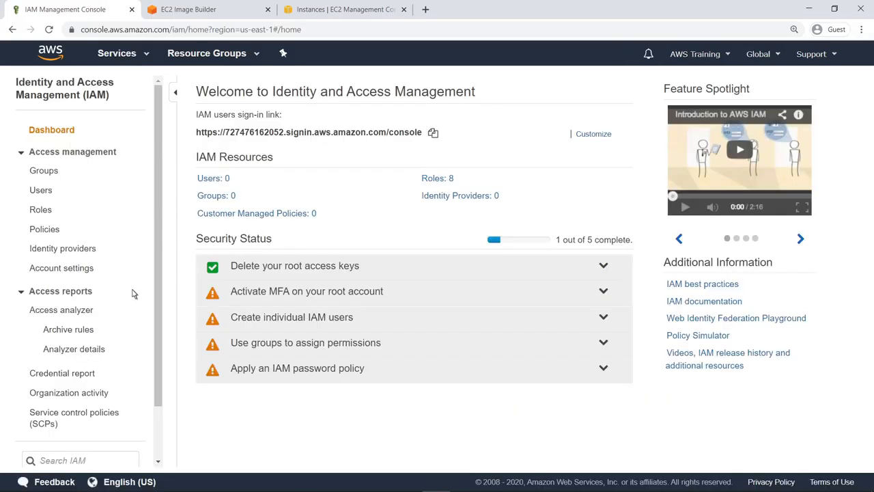
{"action": "left_click", "coordinate": [52, 212]}
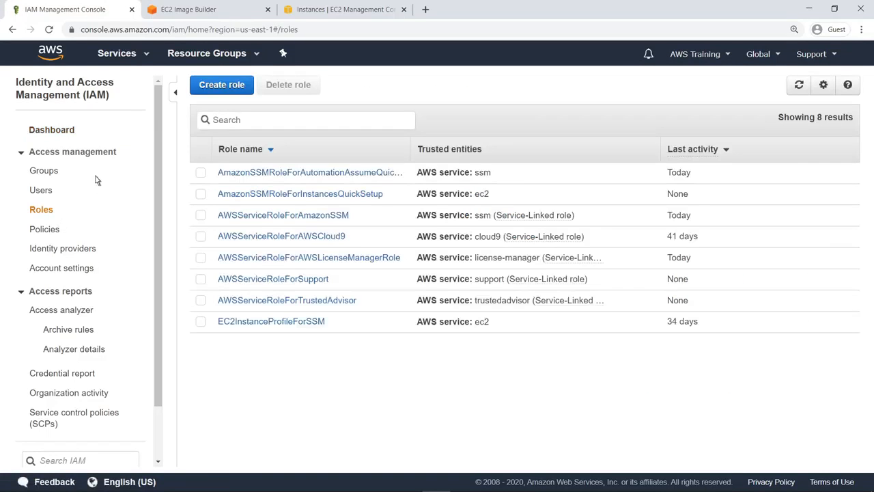
{"action": "left_click", "coordinate": [203, 91]}
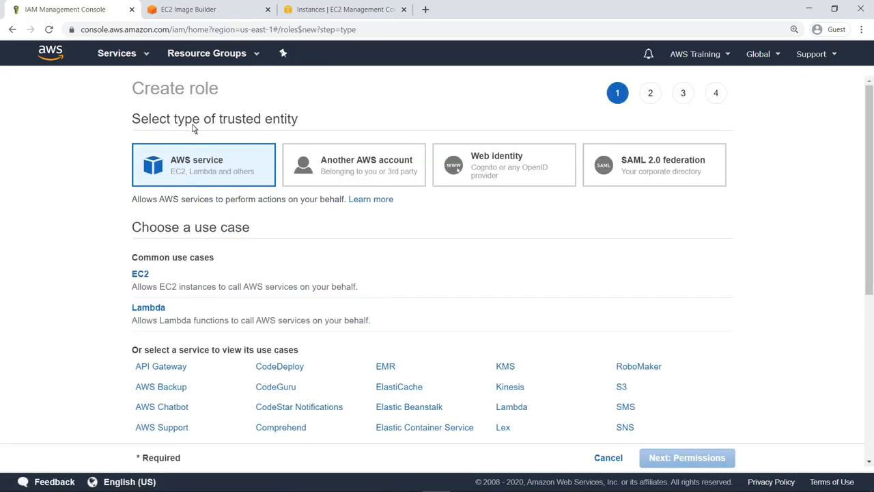
{"action": "left_click", "coordinate": [148, 281]}
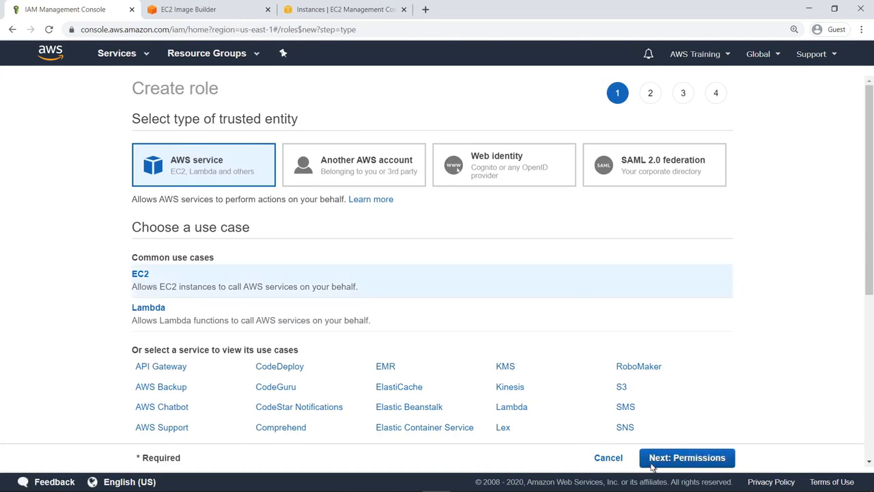
{"action": "left_click", "coordinate": [687, 457]}
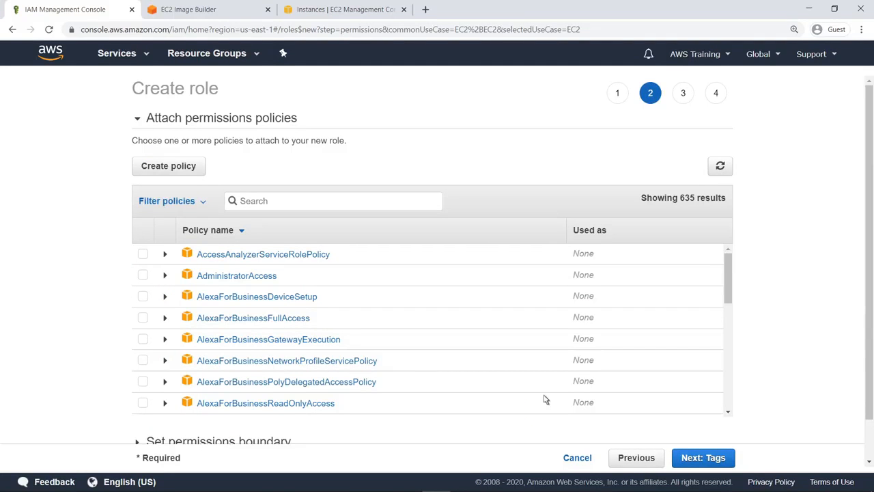
- Attach the EC2InstanceProfileForImageBuilder and AmazonSSMManagedInstanceCore permissions policies to the new role
{"action": "left_click", "coordinate": [243, 205]}
{"action": "type", "text": "EC2InstanceProfileForImageBuilder"}
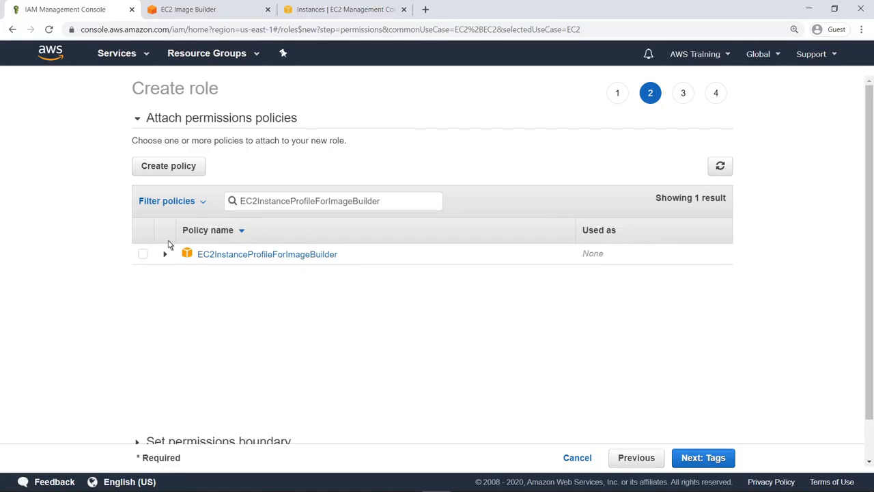
{"action": "left_click", "coordinate": [144, 254]}
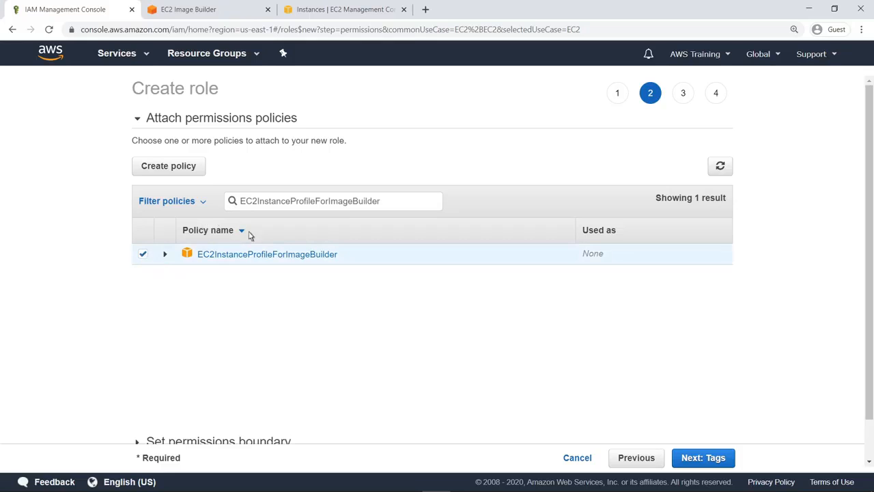
{"action": "double_click", "coordinate": [381, 205]}
{"action": "key", "text": "BackSpace"}
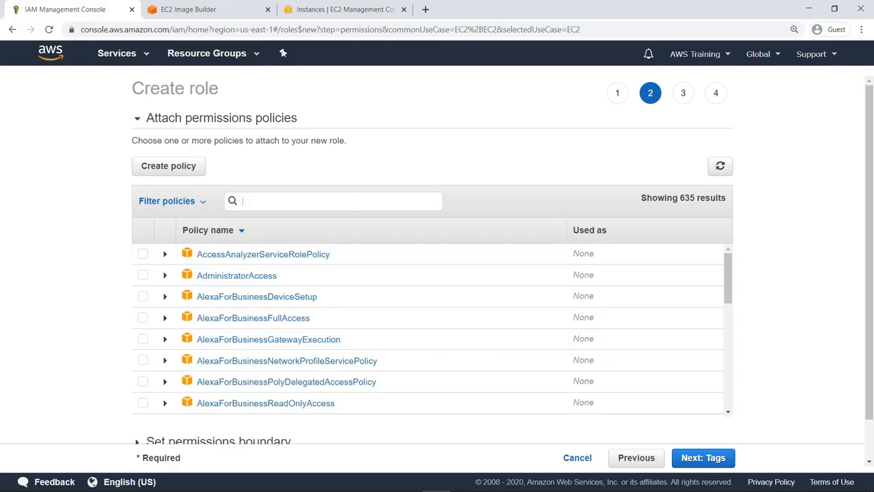
{"action": "type", "text": "AmazonSSMManagedInstanceCore"}
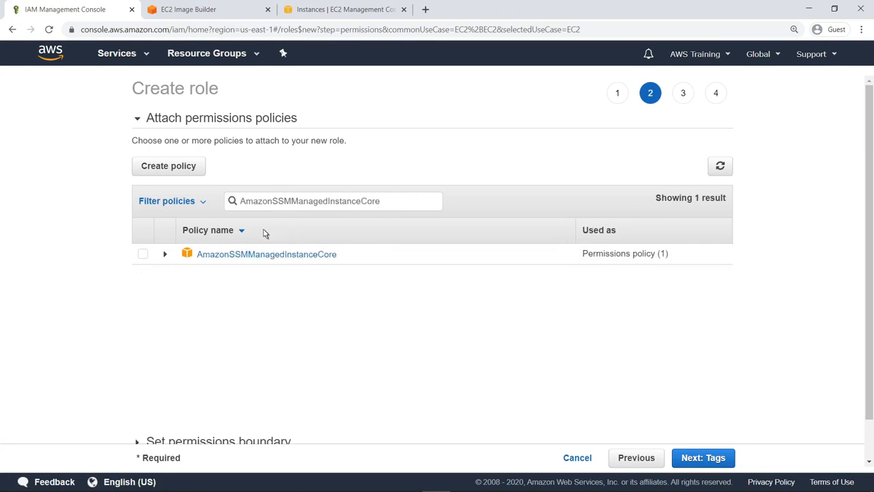
{"action": "left_click", "coordinate": [143, 253]}
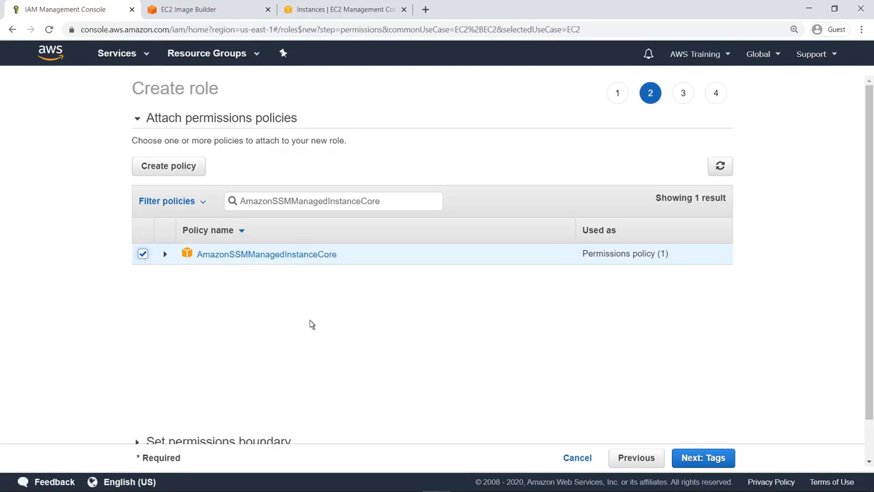
{"action": "left_click", "coordinate": [685, 466]}
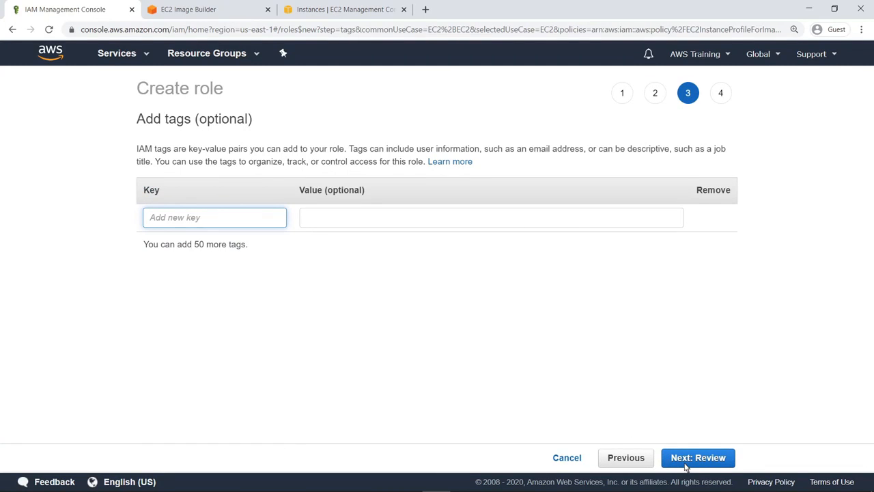
- Skip adding tags, name the role AmazonLinuxEC2ImageBuilderRole and create it
{"action": "left_click", "coordinate": [728, 465]}
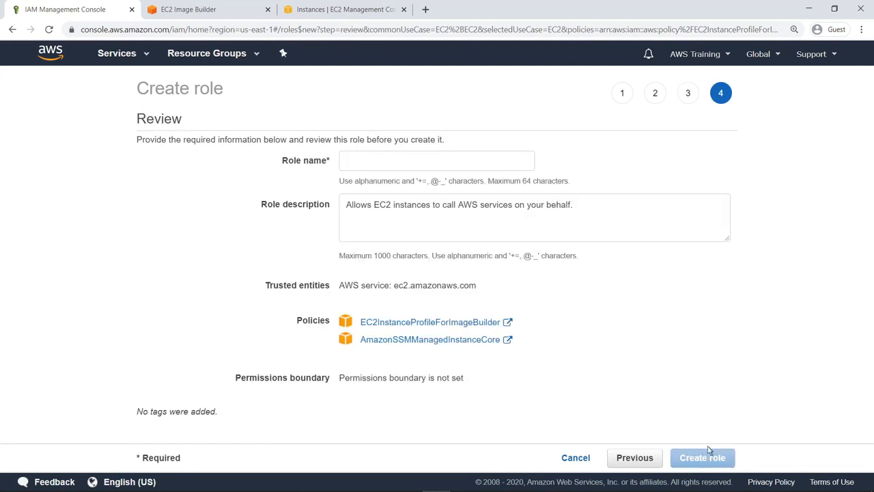
{"action": "left_click", "coordinate": [347, 166]}
{"action": "type", "text": "AmazonLinuxEC2ImageBuilderRole"}
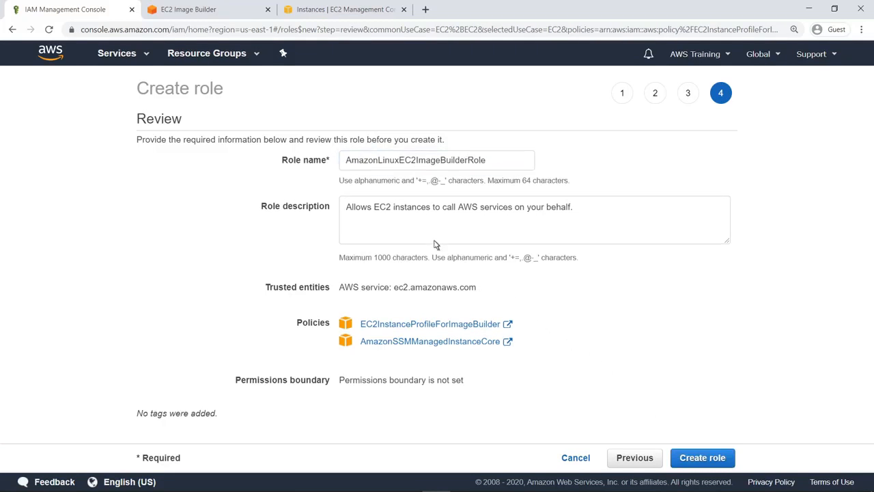
{"action": "left_click", "coordinate": [682, 467]}
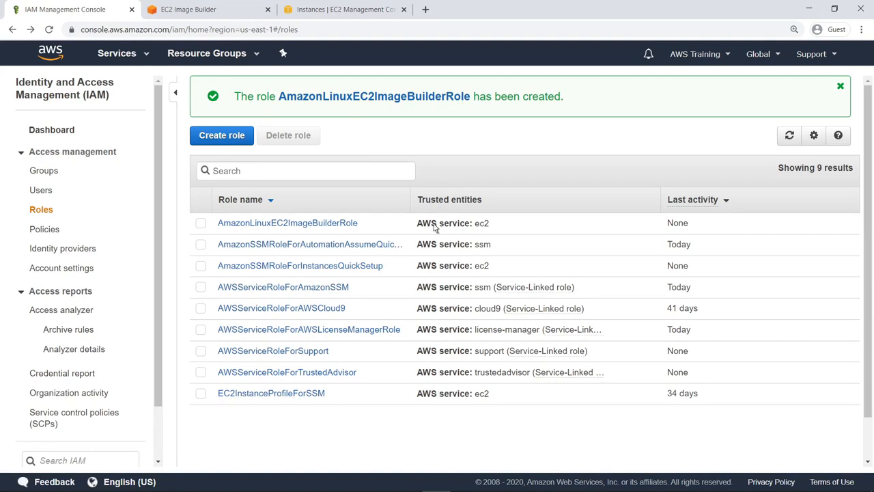
- Start an image pipeline in EC2 Image Builder and choose the managed source image Amazon Linux 2 x86, version 2020.3.7
{"action": "left_click", "coordinate": [215, 14]}
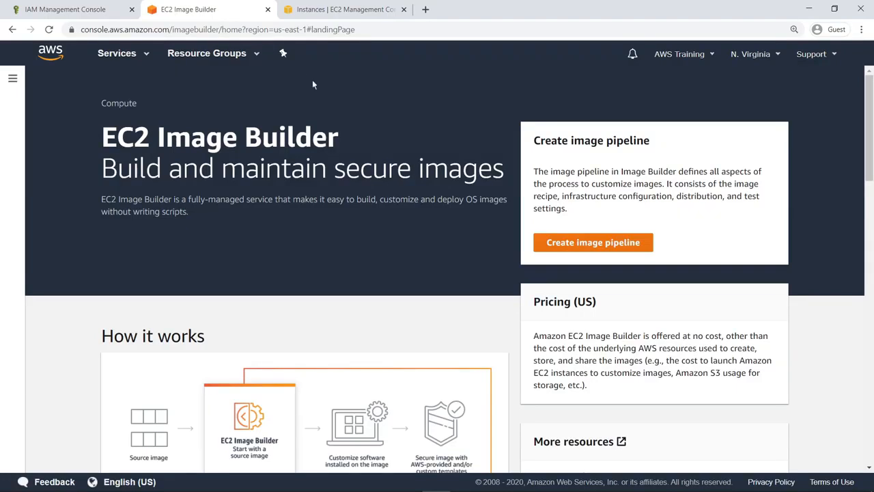
{"action": "left_click", "coordinate": [551, 250]}
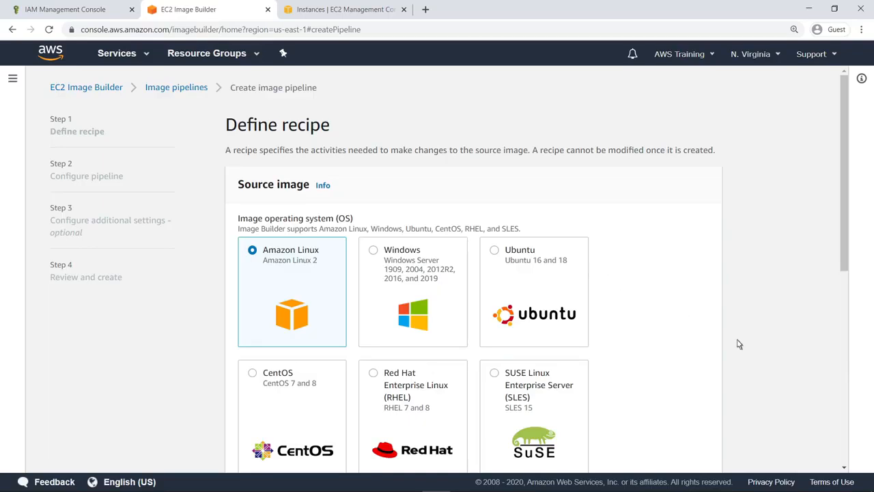
{"action": "scroll", "coordinate": [845, 397], "scroll_direction": "down", "scroll_amount": 4}
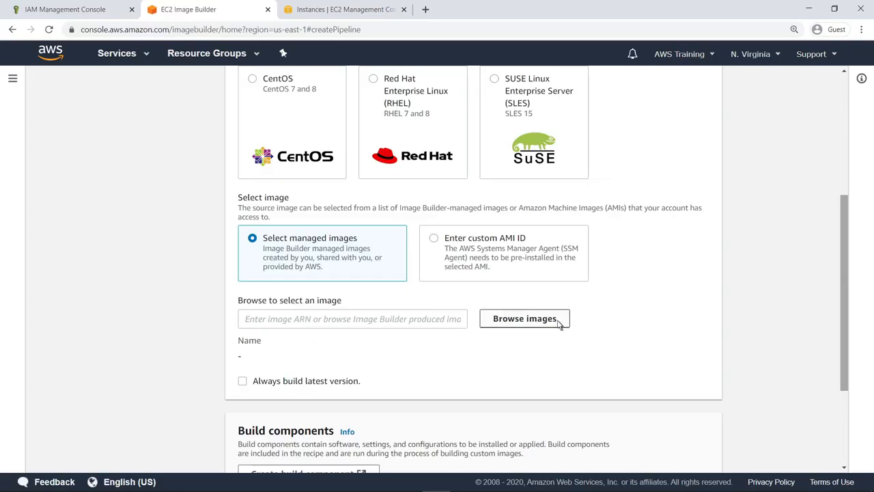
{"action": "left_click", "coordinate": [524, 319]}
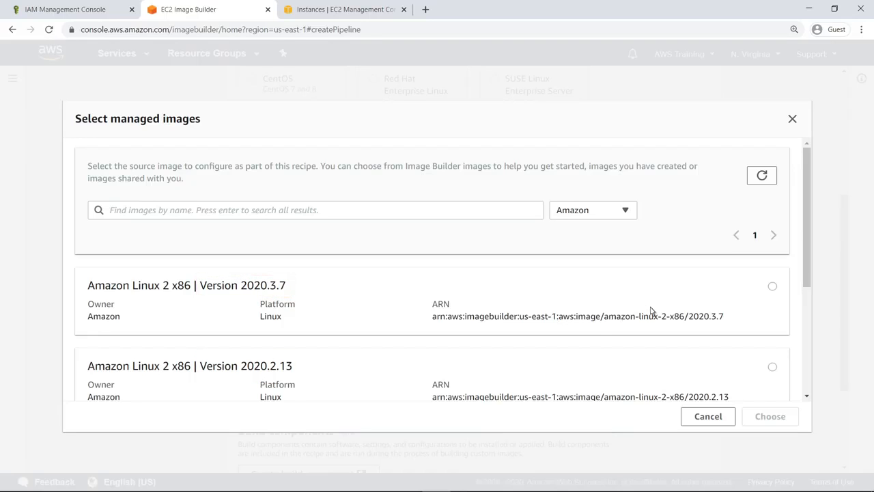
{"action": "left_click", "coordinate": [772, 288]}
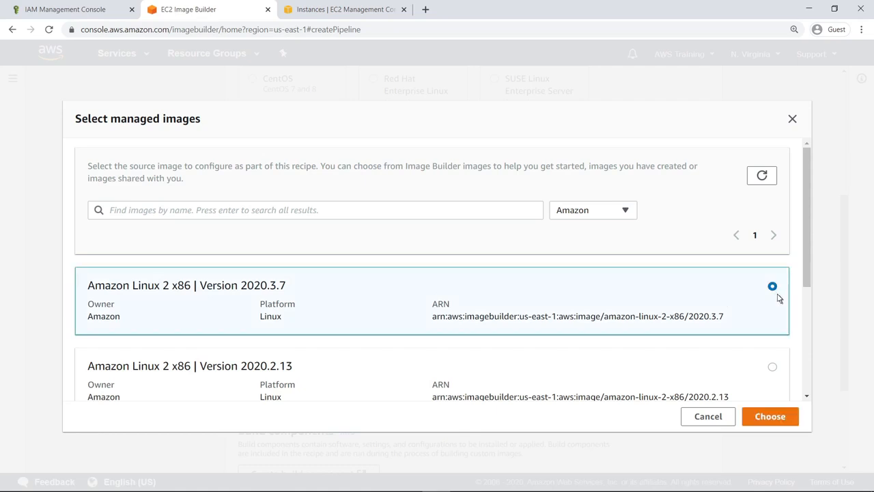
{"action": "scroll", "coordinate": [806, 362], "scroll_direction": "down", "scroll_amount": 3}
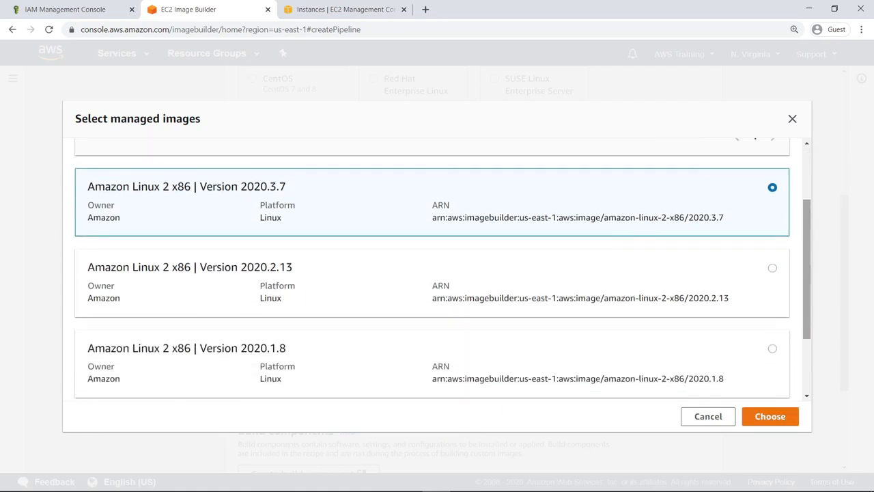
{"action": "left_click", "coordinate": [767, 418]}
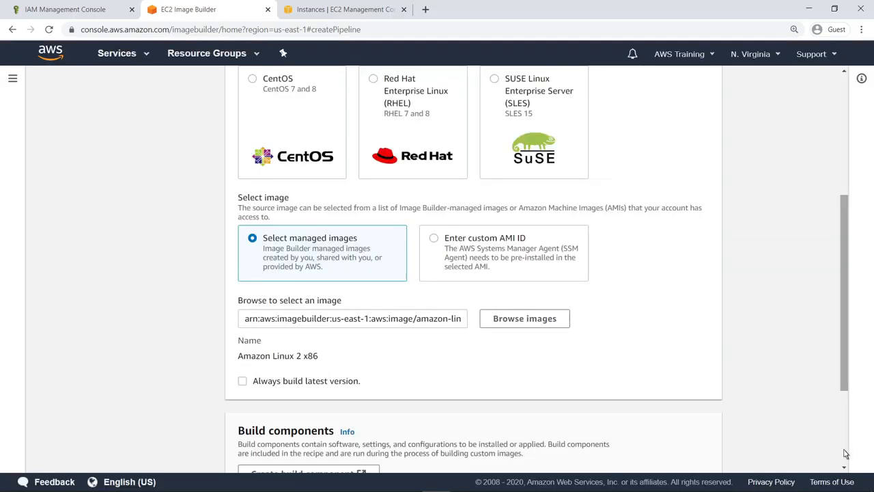
- Examine the form for creating a custom build component, including its example YAML definition document, and close it without creating one
{"action": "scroll", "coordinate": [846, 453], "scroll_direction": "down", "scroll_amount": 4}
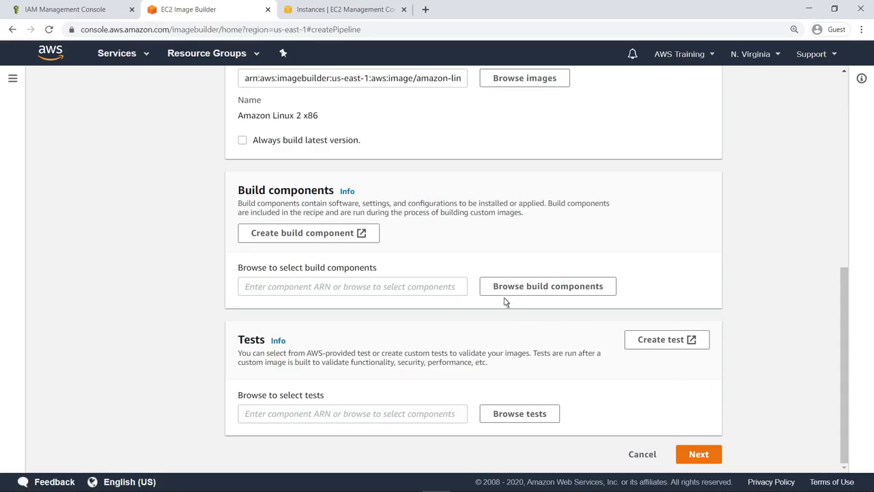
{"action": "left_click", "coordinate": [366, 236]}
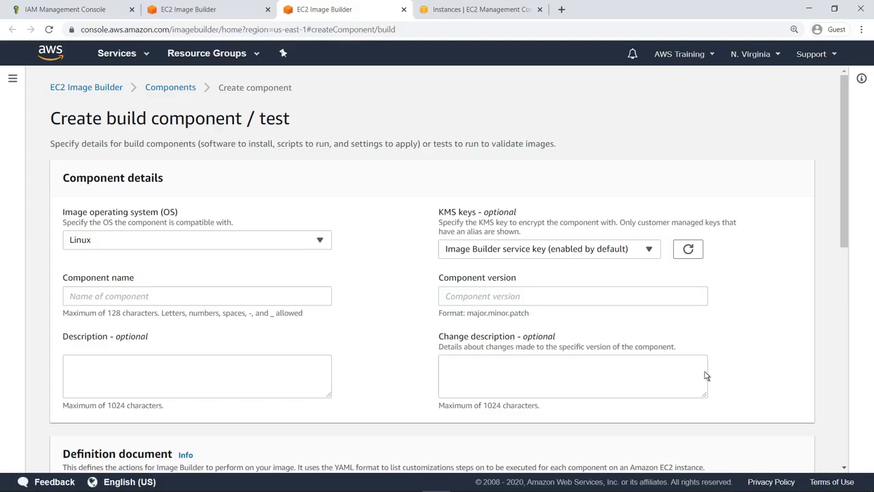
{"action": "scroll", "coordinate": [828, 420], "scroll_direction": "down", "scroll_amount": 1}
{"action": "scroll", "coordinate": [828, 421], "scroll_direction": "down", "scroll_amount": 6}
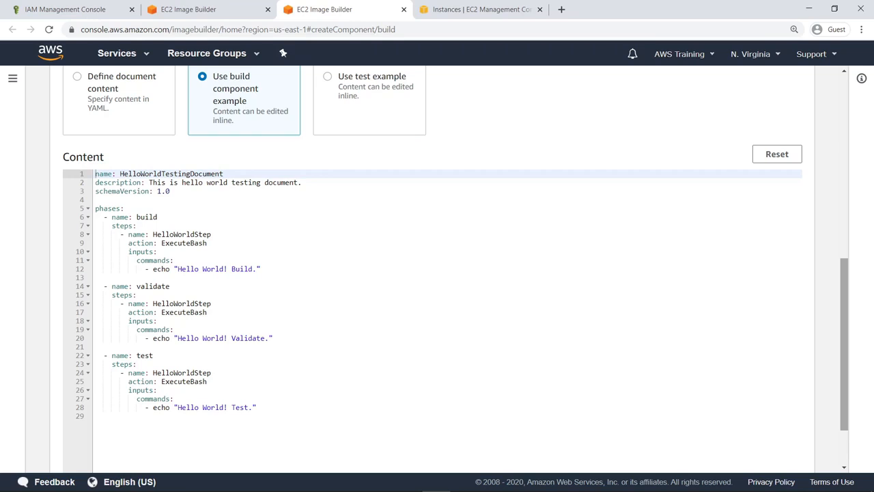
{"action": "scroll", "coordinate": [437, 273], "scroll_direction": "down", "scroll_amount": 1}
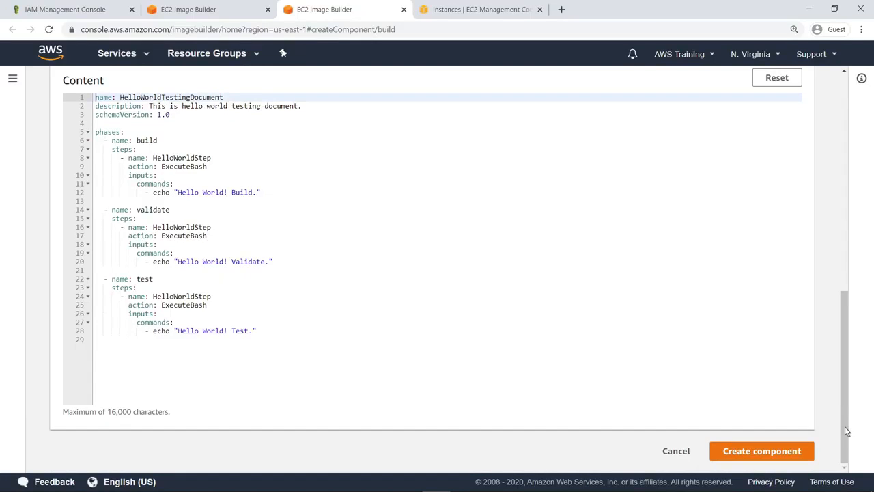
{"action": "left_click", "coordinate": [404, 10]}
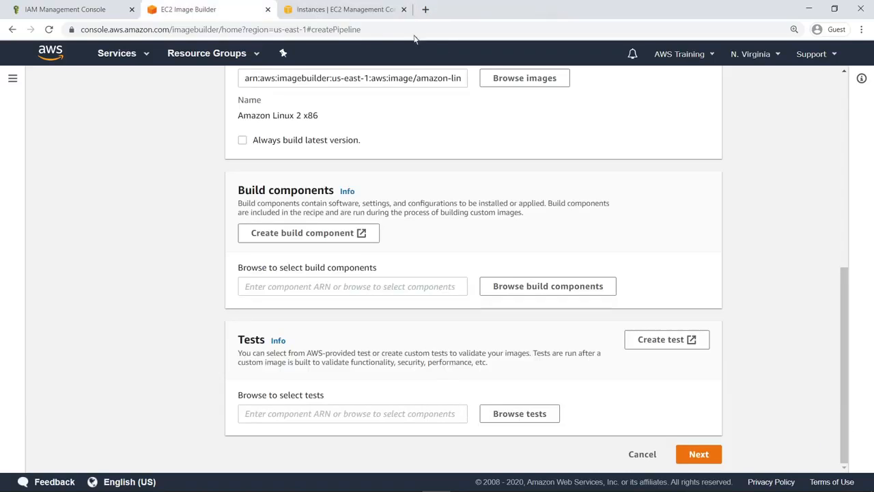
- Search the Amazon build components for stig and add stig-build-linux-medium, version 2.6.0, to the recipe
{"action": "left_click", "coordinate": [496, 290]}
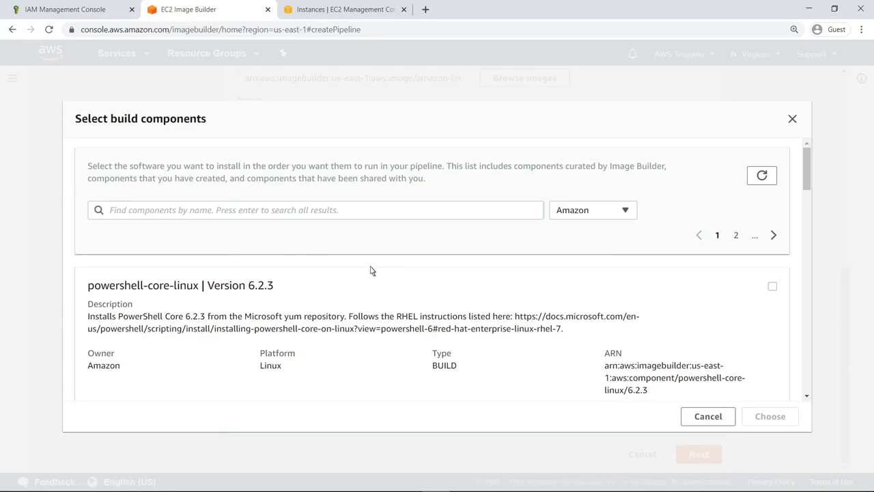
{"action": "left_click", "coordinate": [112, 218]}
{"action": "type", "text": "stig"}
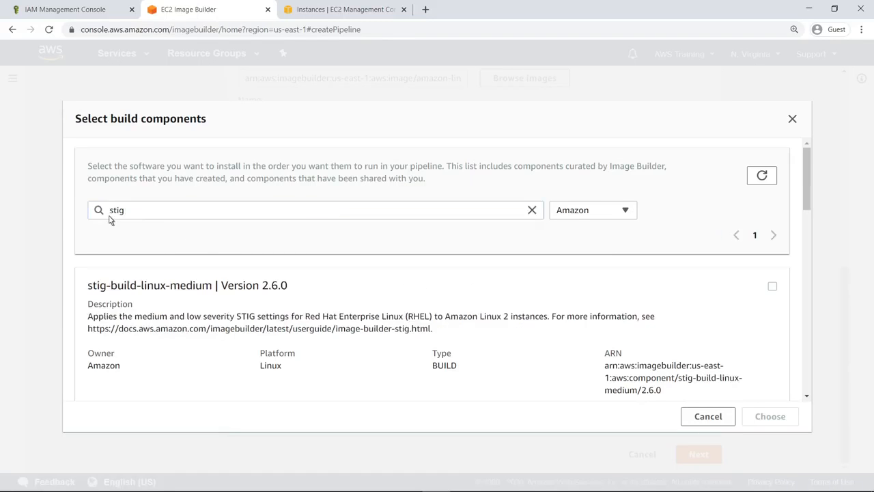
{"action": "left_click", "coordinate": [772, 287]}
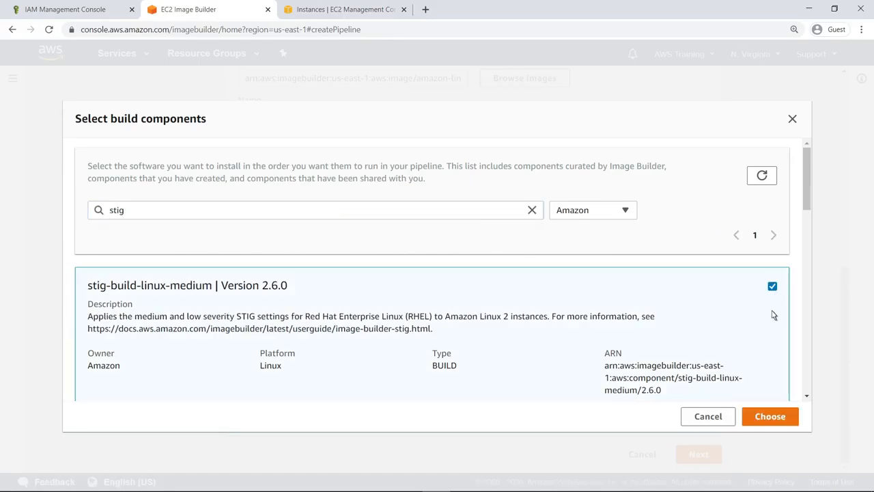
{"action": "left_click", "coordinate": [758, 422]}
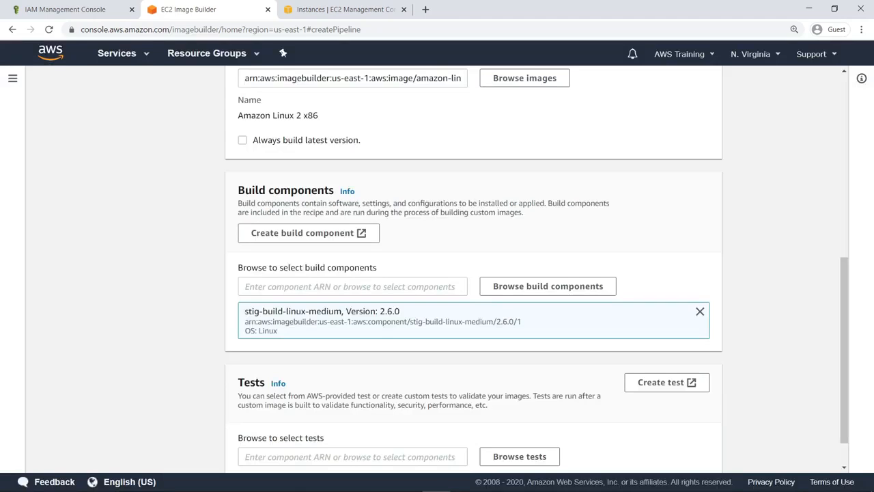
- Search the build components for docker-ce and add docker-ce-linux, version 1.0.0, to the recipe
{"action": "left_click", "coordinate": [604, 293]}
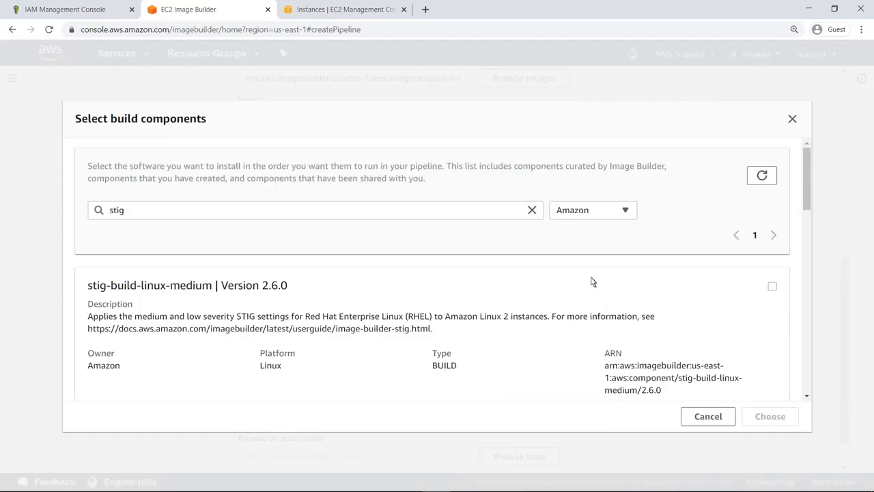
{"action": "left_click", "coordinate": [533, 212]}
{"action": "type", "text": "docker-ce"}
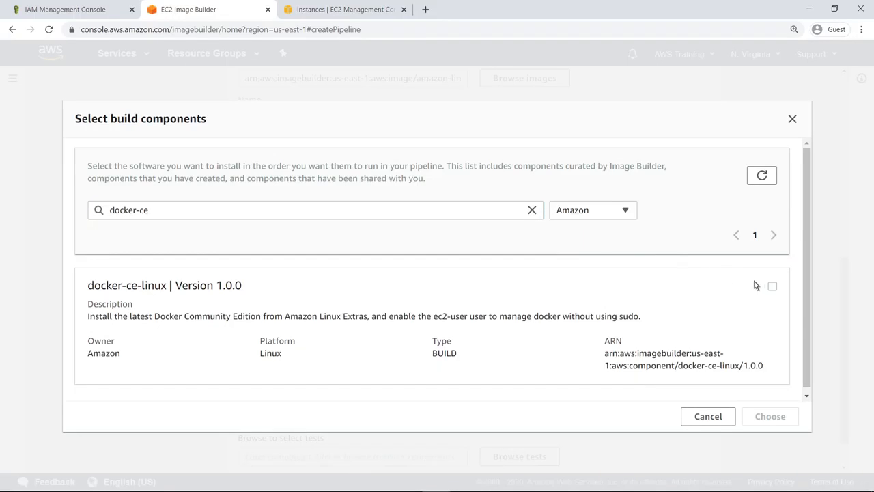
{"action": "left_click", "coordinate": [772, 287]}
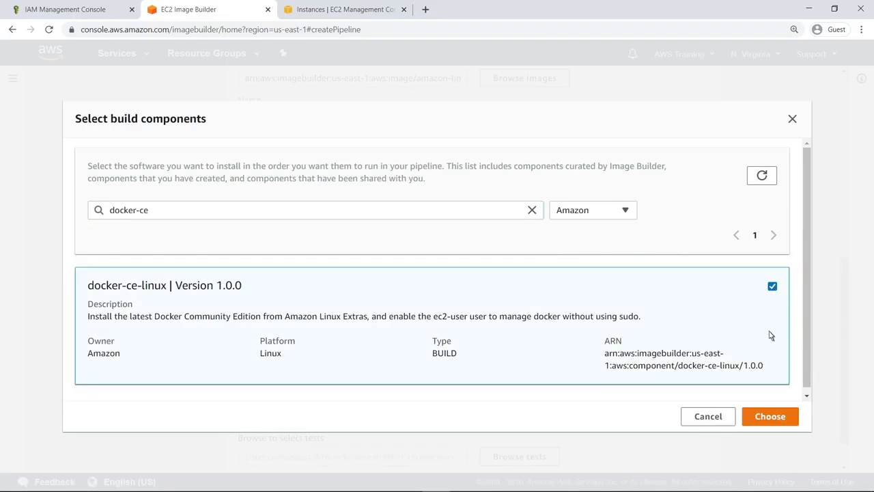
{"action": "left_click", "coordinate": [758, 421]}
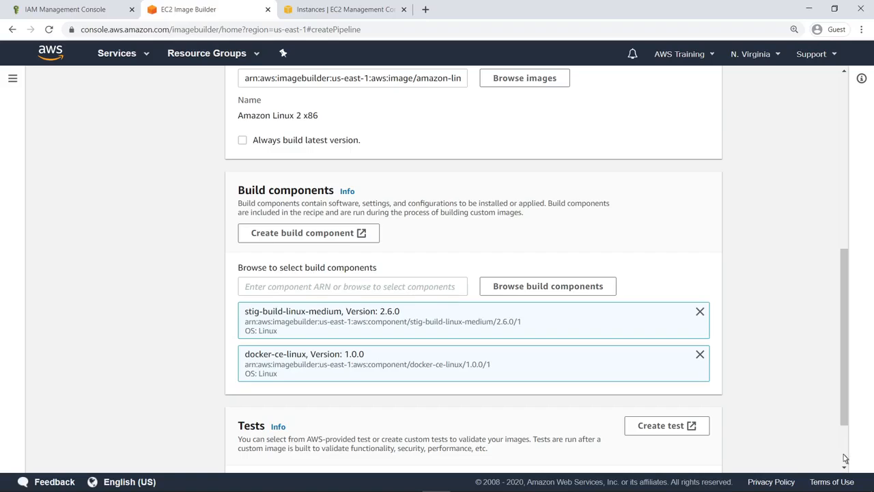
{"action": "scroll", "coordinate": [846, 457], "scroll_direction": "down", "scroll_amount": 3}
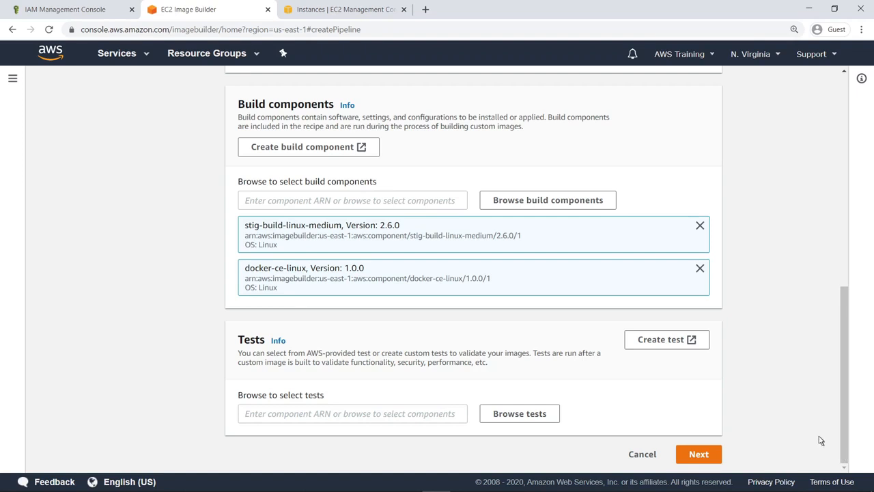
- Examine the form for creating a custom test, including its example YAML definition document, and close it without creating one
{"action": "left_click", "coordinate": [693, 345]}
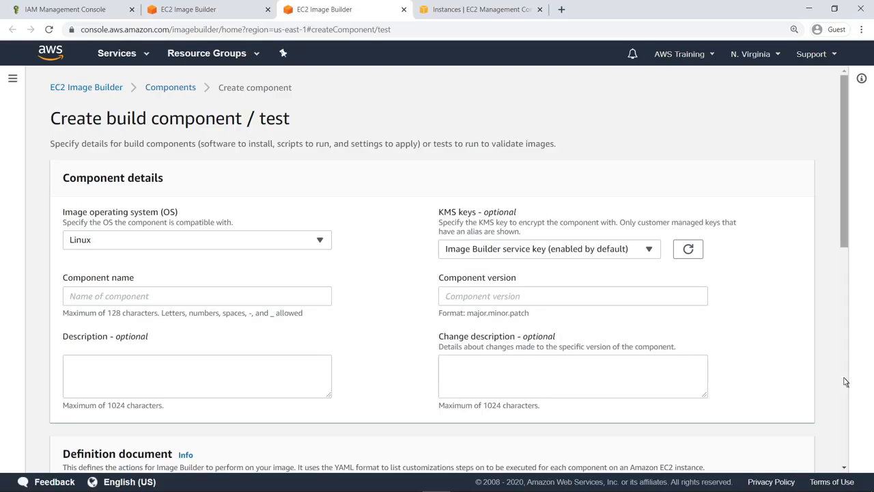
{"action": "scroll", "coordinate": [845, 382], "scroll_direction": "down", "scroll_amount": 4}
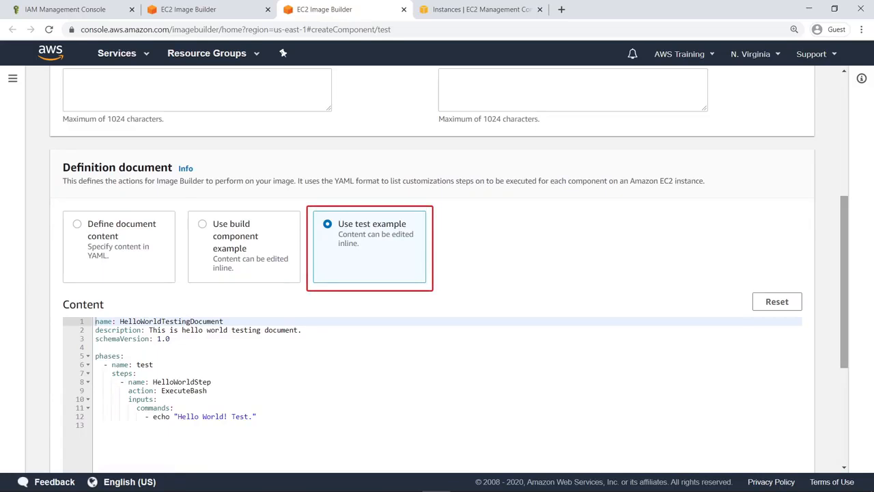
{"action": "scroll", "coordinate": [845, 381], "scroll_direction": "down", "scroll_amount": 3}
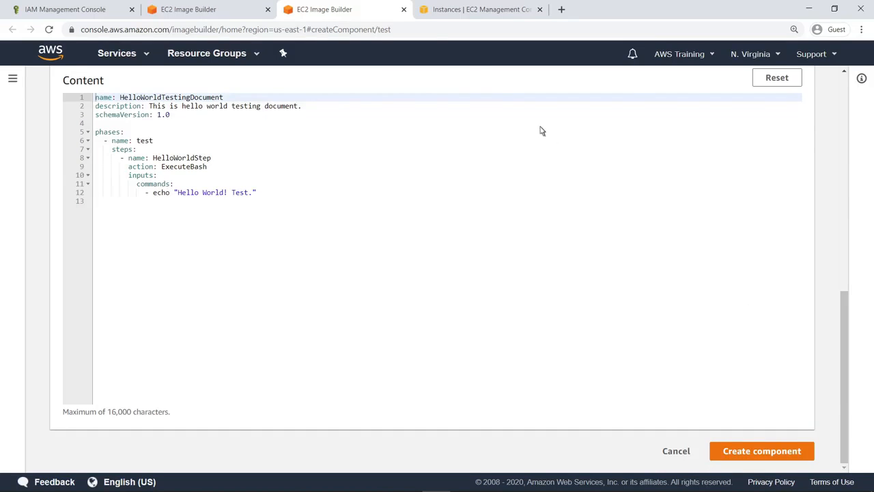
{"action": "left_click", "coordinate": [403, 10]}
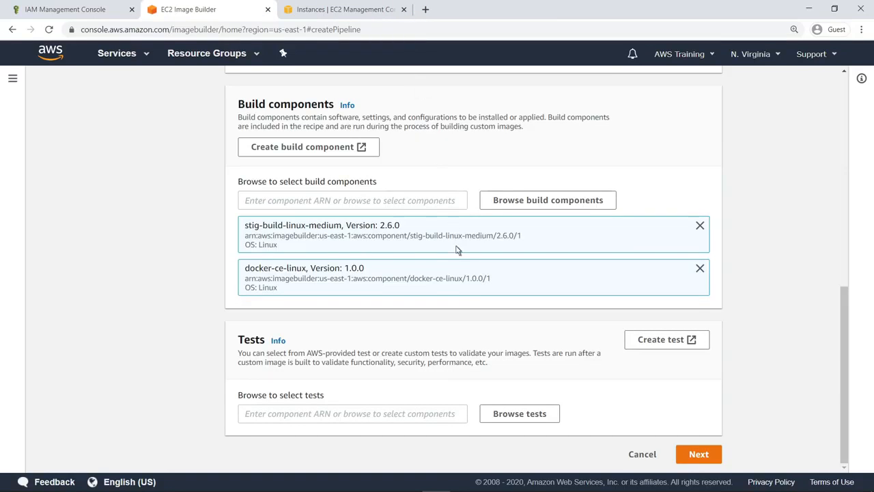
- Search the Amazon tests for simple-boot-test, add simple-boot-test-linux, version 1.0.0, to the recipe, and continue to the pipeline configuration
{"action": "left_click", "coordinate": [519, 414]}
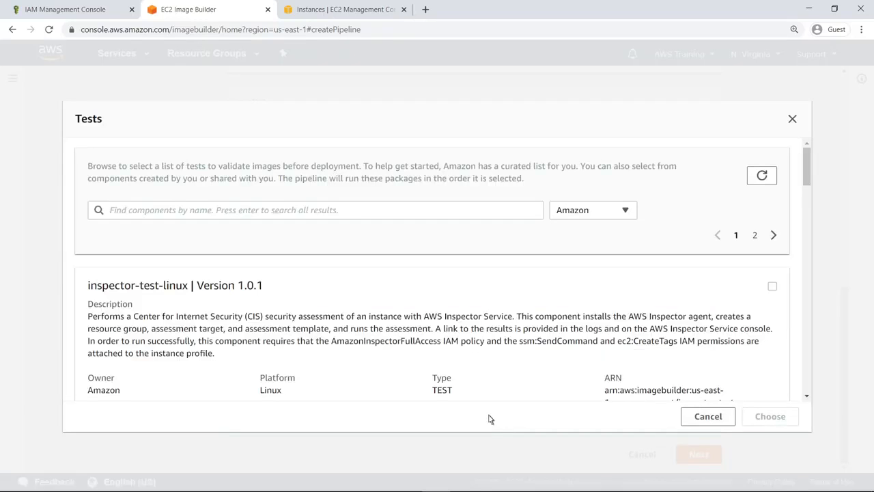
{"action": "left_click", "coordinate": [113, 212]}
{"action": "type", "text": "simple-boot-test"}
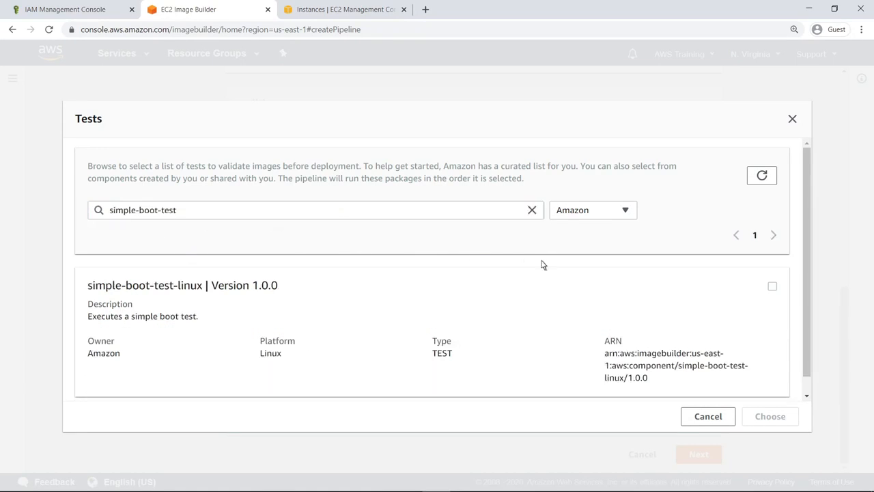
{"action": "left_click", "coordinate": [772, 287]}
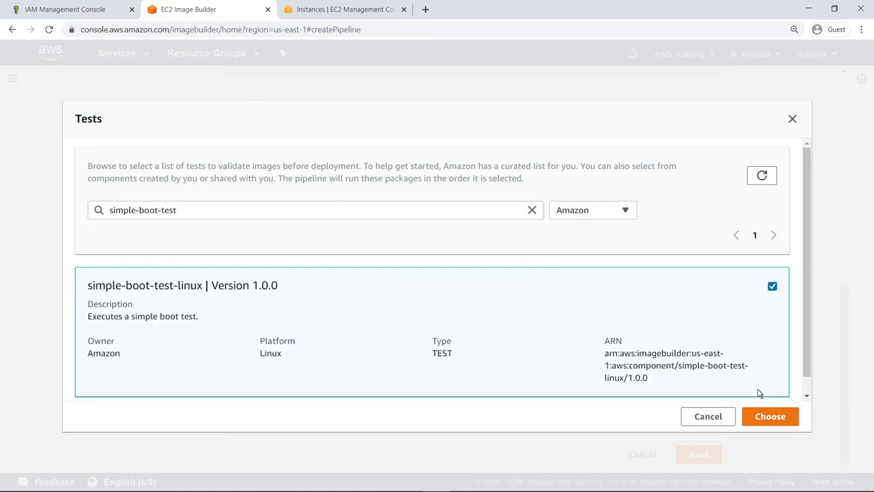
{"action": "left_click", "coordinate": [755, 418]}
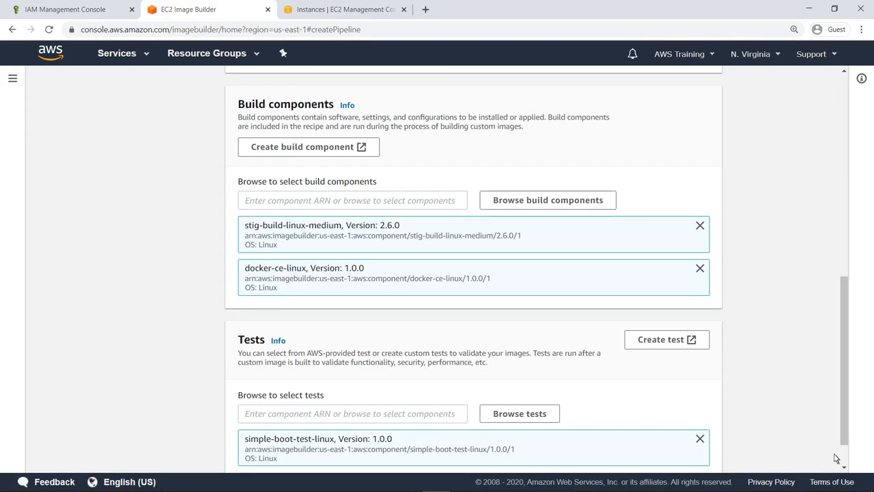
{"action": "scroll", "coordinate": [845, 462], "scroll_direction": "down", "scroll_amount": 1}
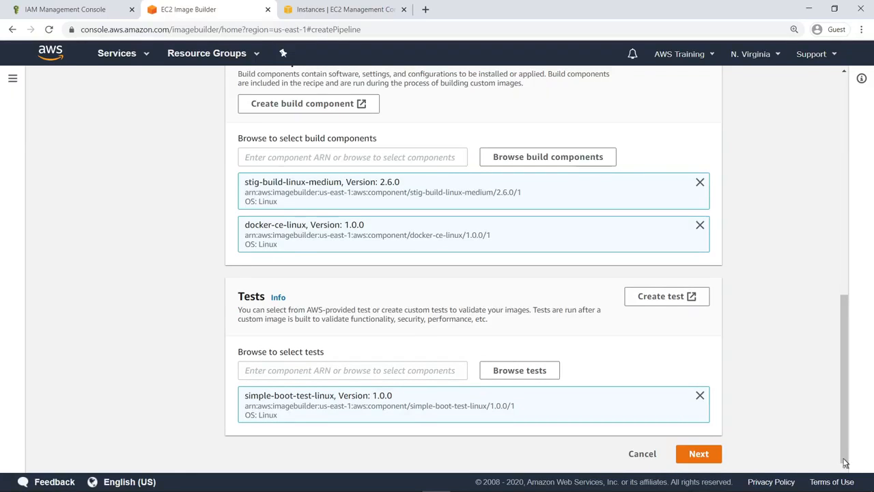
{"action": "left_click", "coordinate": [698, 454]}
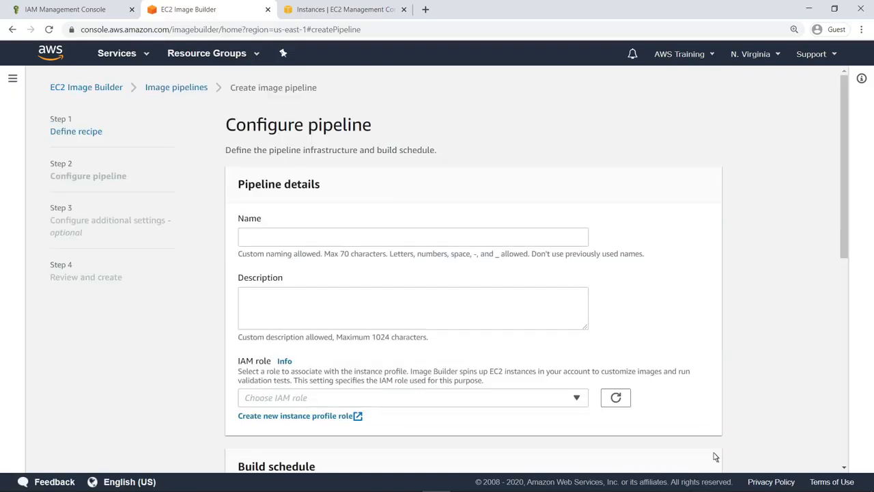
- Name the pipeline EC2ImageBuilderPipeline and assign it the IAM role AmazonLinuxEC2ImageBuilderRole
{"action": "left_click", "coordinate": [247, 241]}
{"action": "type", "text": "EC2ImageBuilderPipeline"}
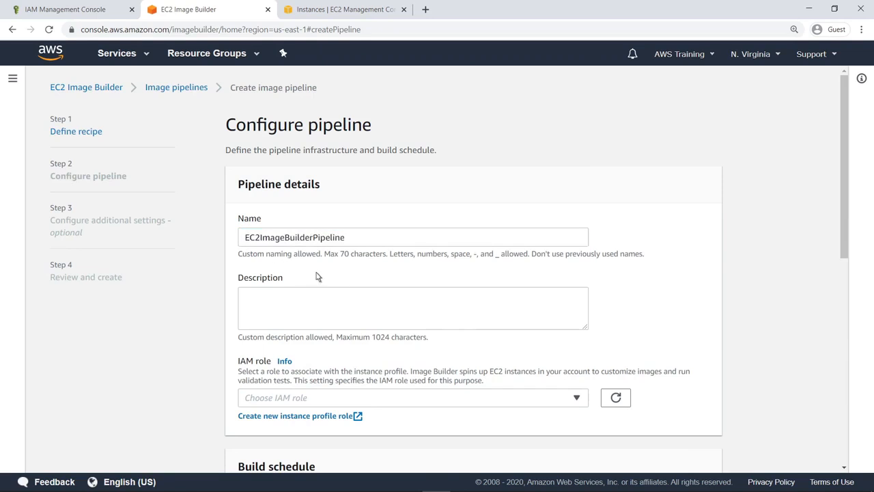
{"action": "left_click", "coordinate": [577, 399]}
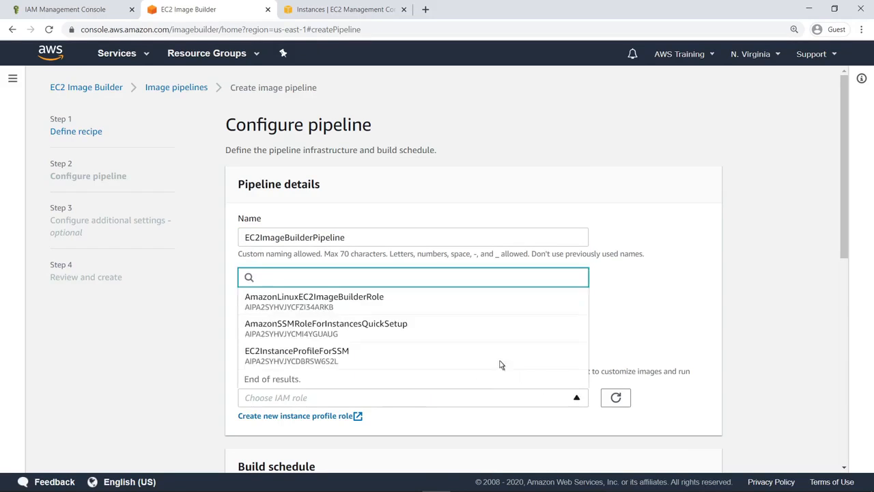
{"action": "left_click", "coordinate": [386, 303]}
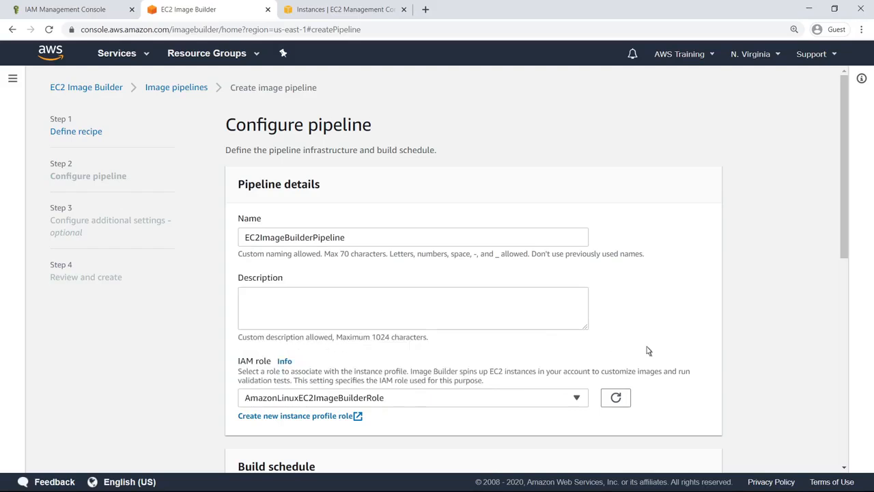
- Schedule the pipeline with the schedule builder to run every week on Monday at 12:00 UTC, and continue with the default infrastructure settings
{"action": "scroll", "coordinate": [845, 384], "scroll_direction": "down", "scroll_amount": 6}
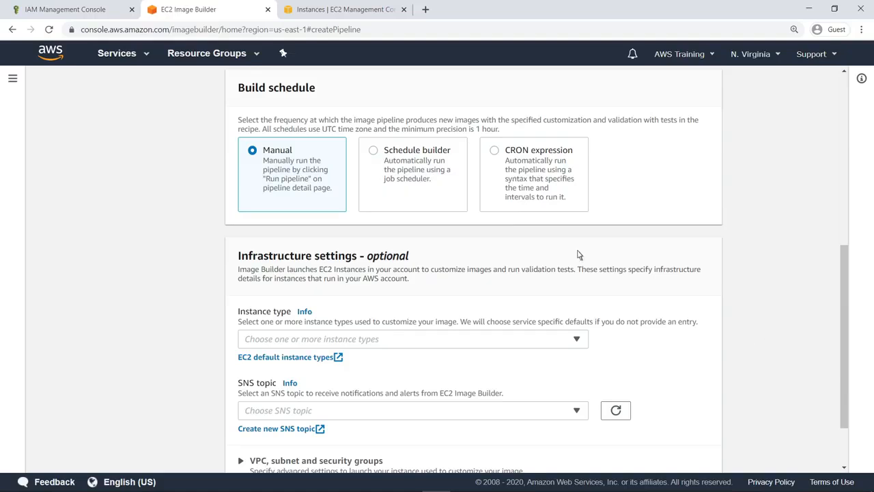
{"action": "left_click", "coordinate": [374, 151]}
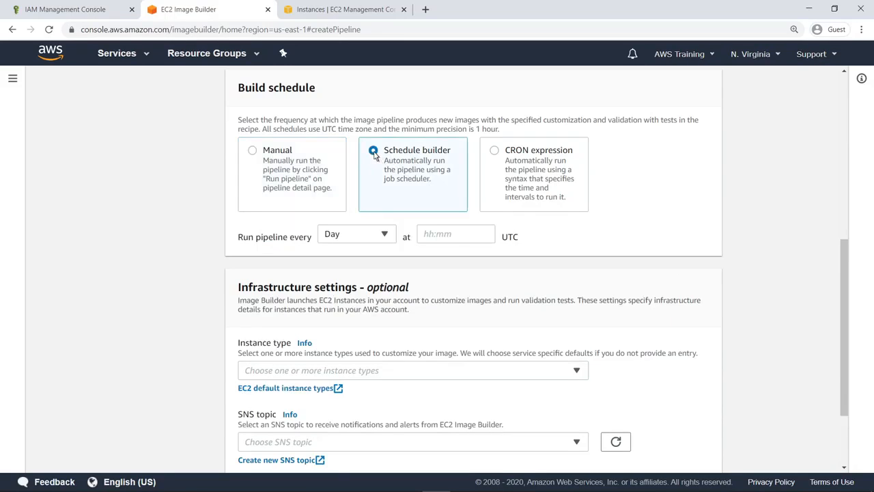
{"action": "left_click", "coordinate": [384, 236]}
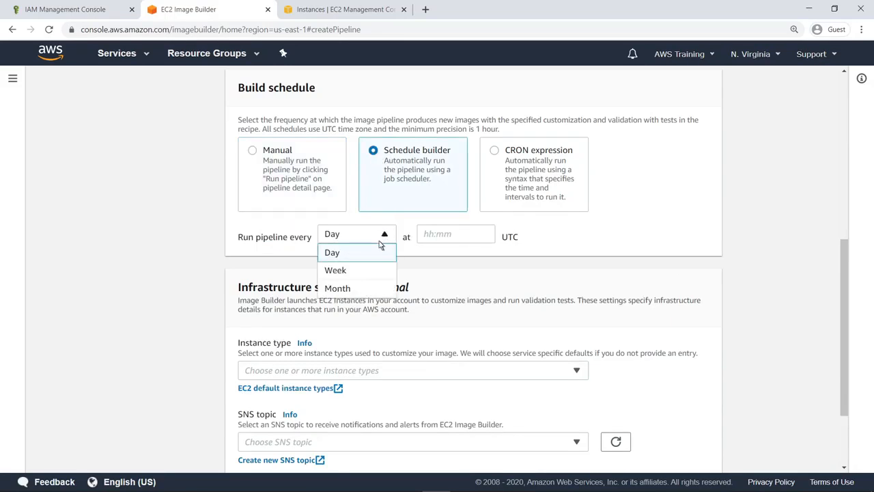
{"action": "left_click", "coordinate": [349, 272]}
{"action": "left_click", "coordinate": [512, 236]}
{"action": "type", "text": "12:00"}
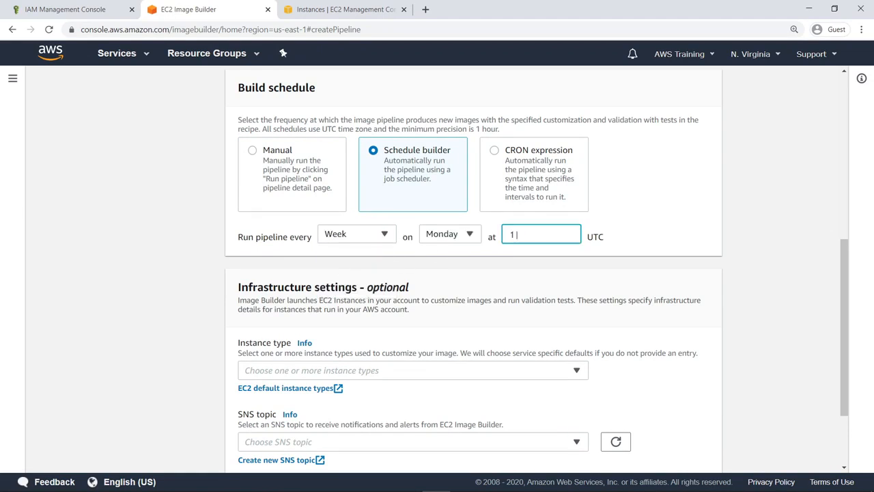
{"action": "left_click", "coordinate": [846, 461]}
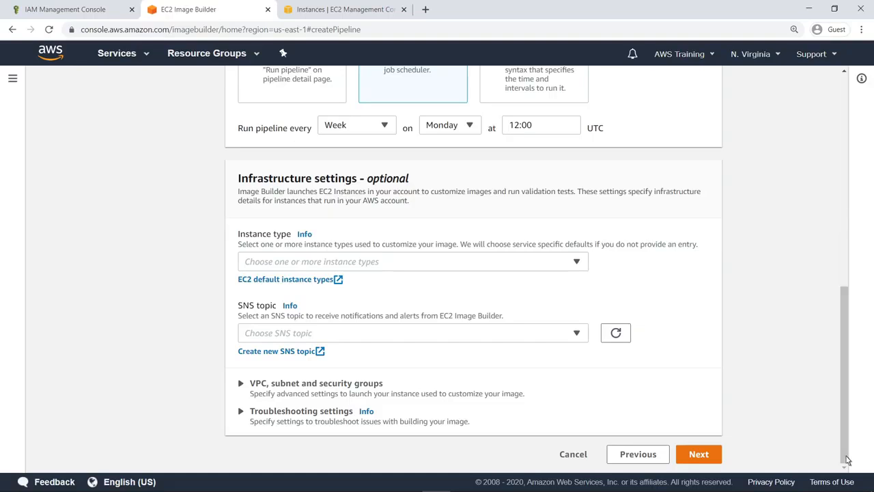
{"action": "left_click", "coordinate": [713, 456]}
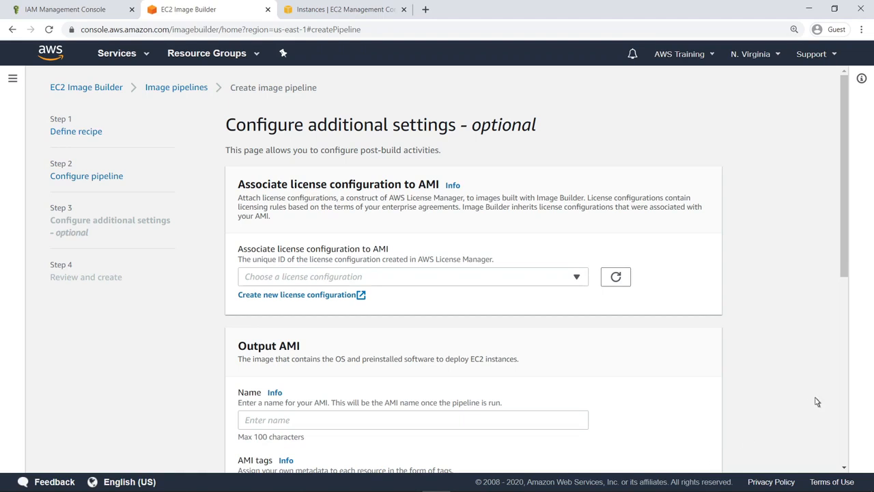
- Name the output AMI CustomAmazonLinux and proceed to the review with the default distribution settings
{"action": "scroll", "coordinate": [845, 385], "scroll_direction": "down", "scroll_amount": 4}
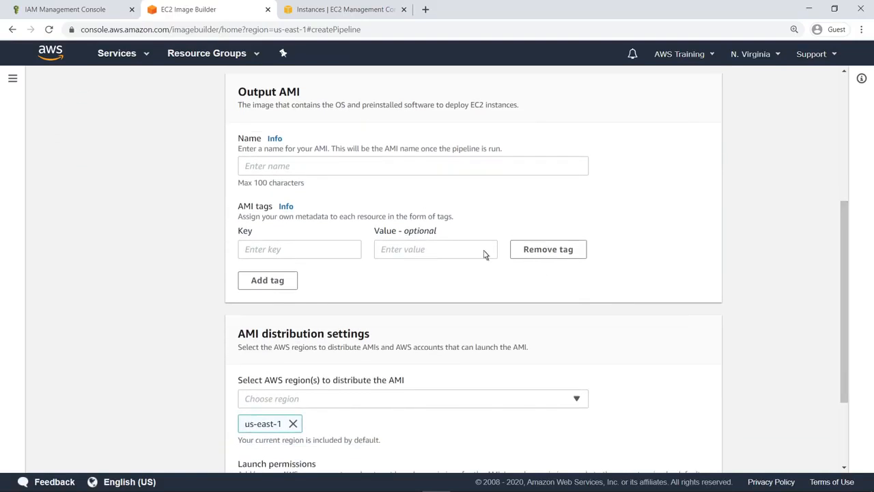
{"action": "left_click", "coordinate": [249, 171]}
{"action": "type", "text": "CustomAmazonLinux"}
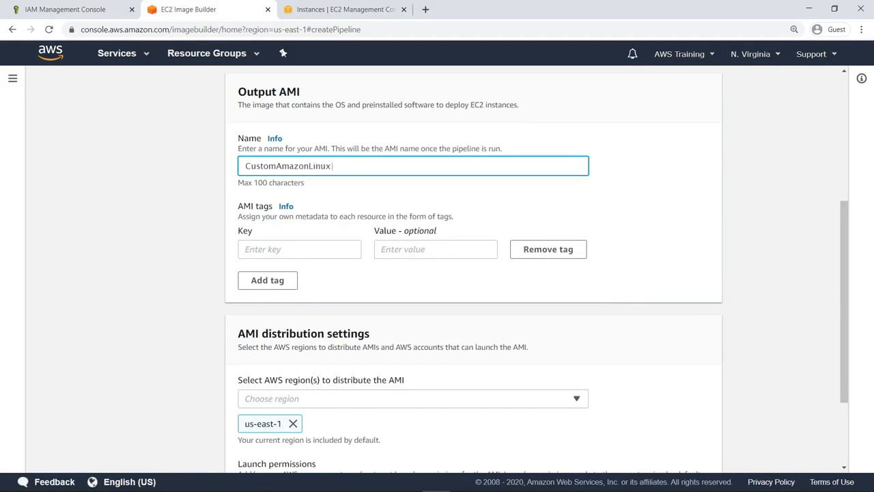
{"action": "left_click", "coordinate": [273, 181]}
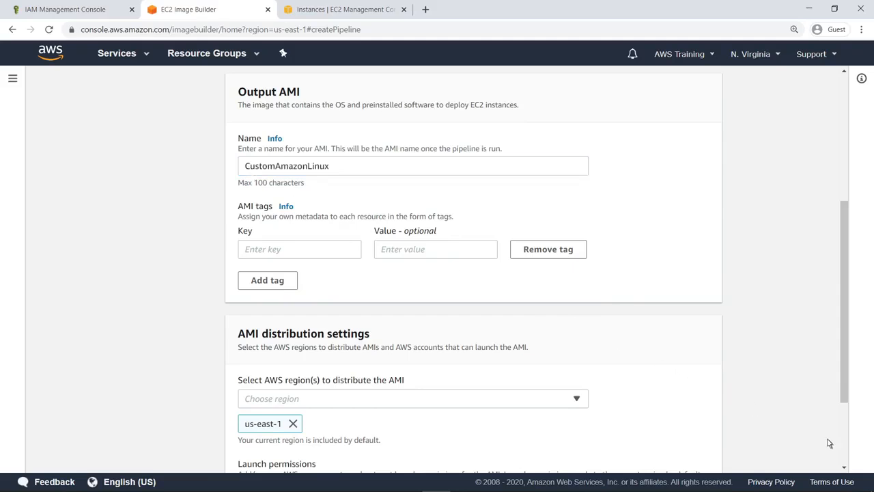
{"action": "scroll", "coordinate": [847, 452], "scroll_direction": "down", "scroll_amount": 2}
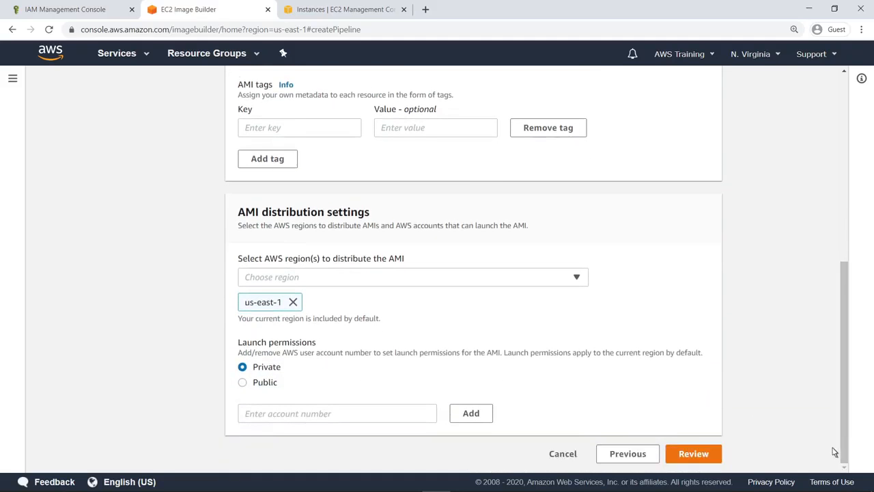
{"action": "left_click", "coordinate": [694, 454]}
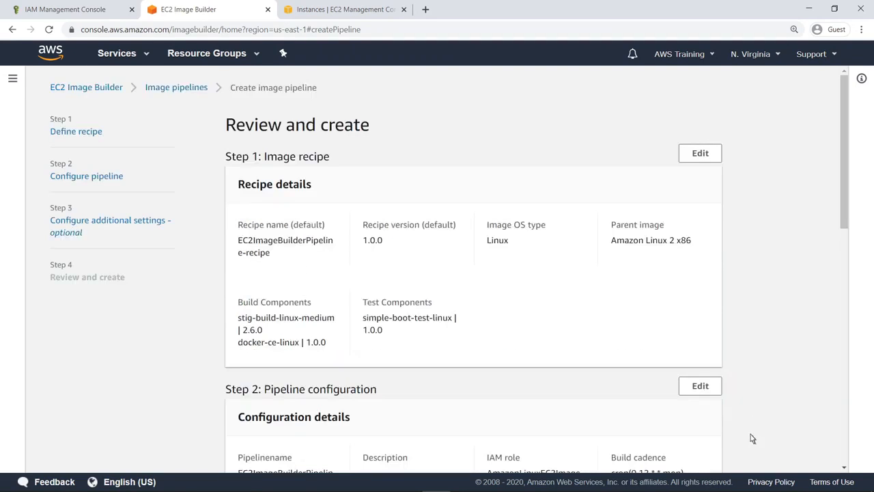
- Review the recipe, configuration and additional settings, and create the pipeline
{"action": "scroll", "coordinate": [842, 388], "scroll_direction": "down", "scroll_amount": 12}
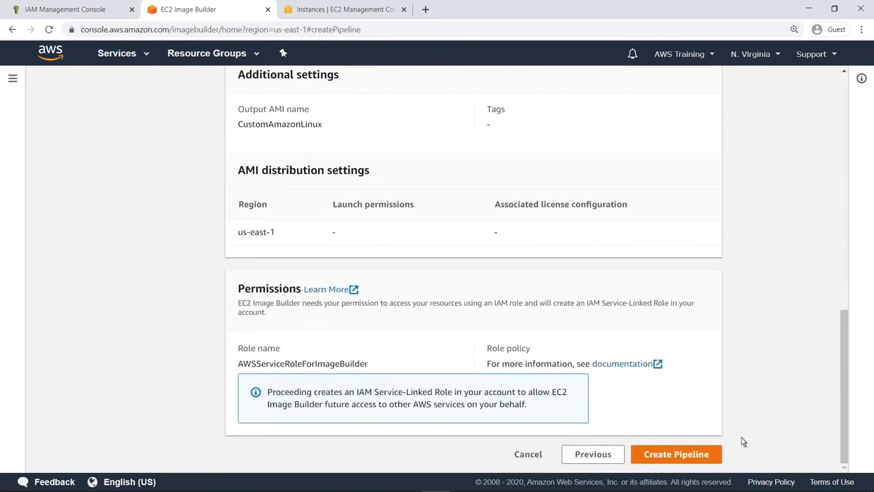
{"action": "left_click", "coordinate": [712, 453]}
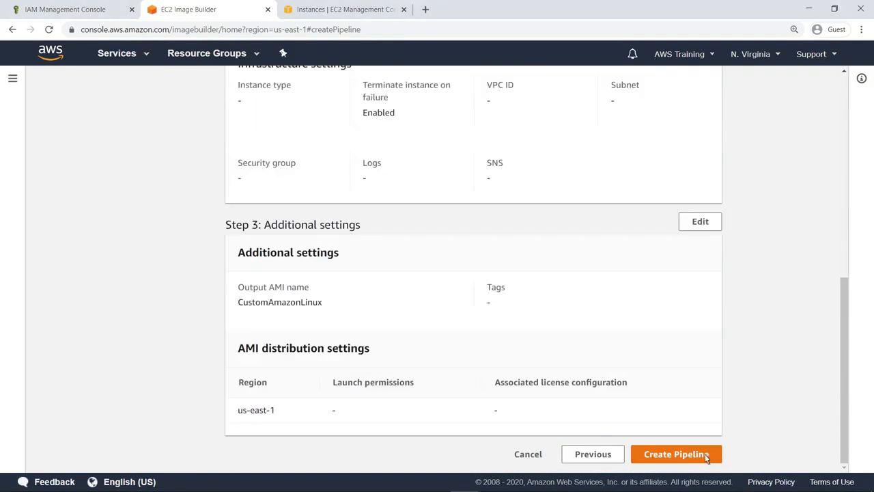
{"action": "left_click", "coordinate": [647, 454]}
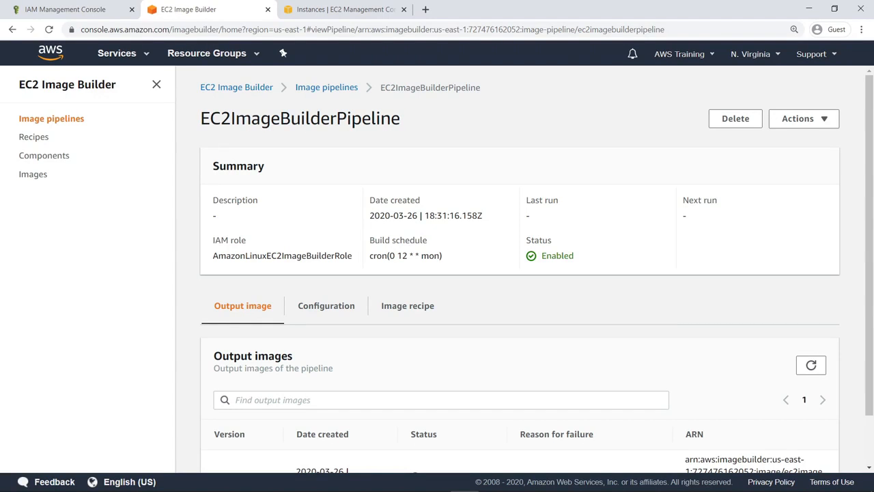
- Run EC2ImageBuilderPipeline manually and open the details of the image being built
{"action": "left_click", "coordinate": [826, 121]}
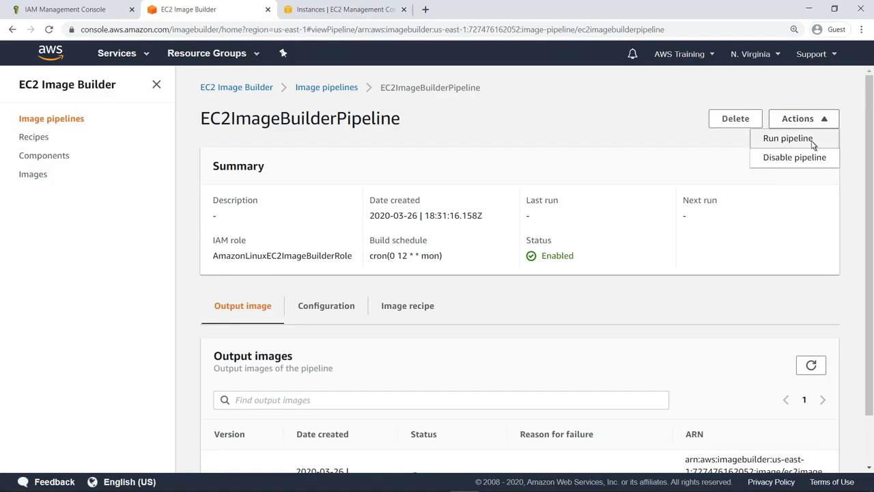
{"action": "left_click", "coordinate": [787, 138]}
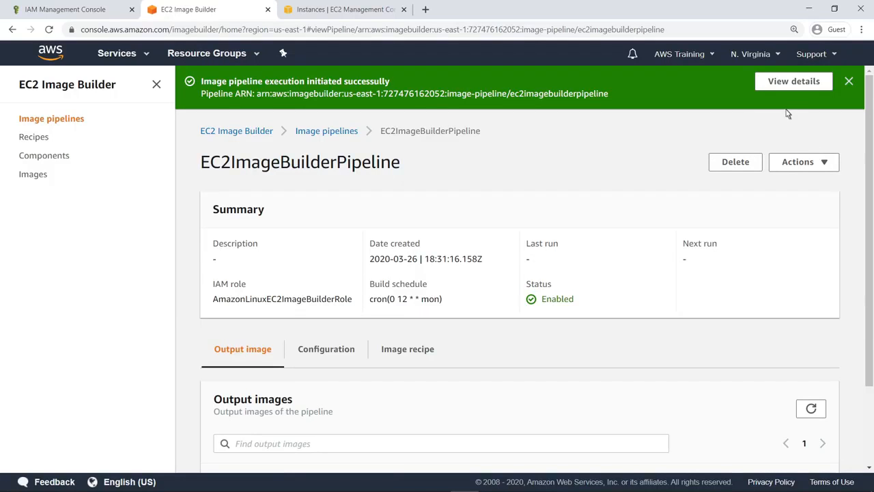
{"action": "left_click", "coordinate": [772, 85]}
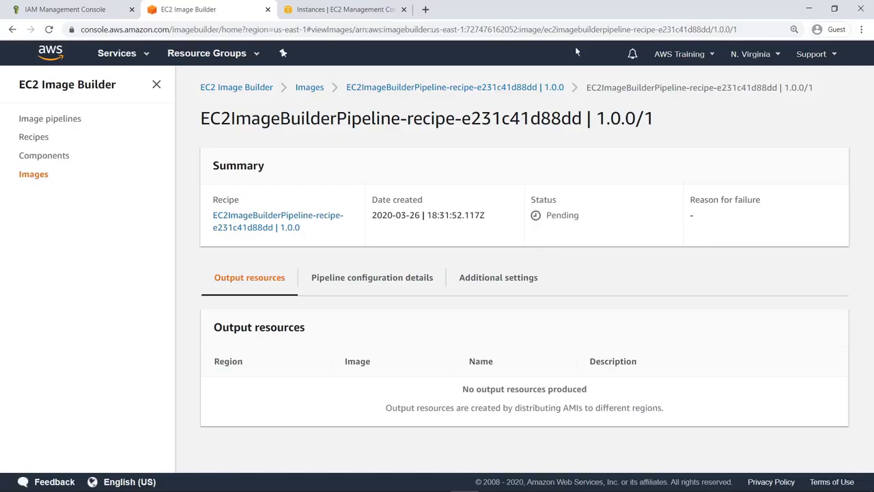
- Check the state of the build and test instances in the EC2 console and refresh the output image's status in Image Builder
{"action": "left_click", "coordinate": [385, 11]}
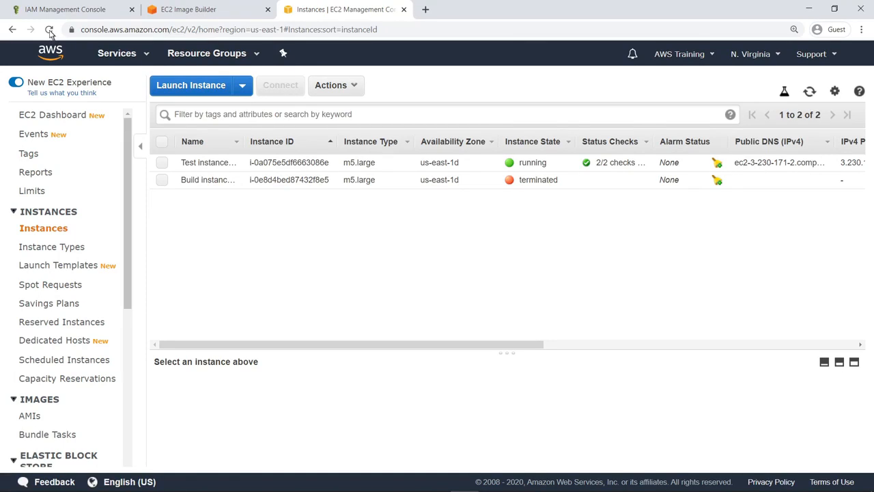
{"action": "left_click", "coordinate": [49, 31]}
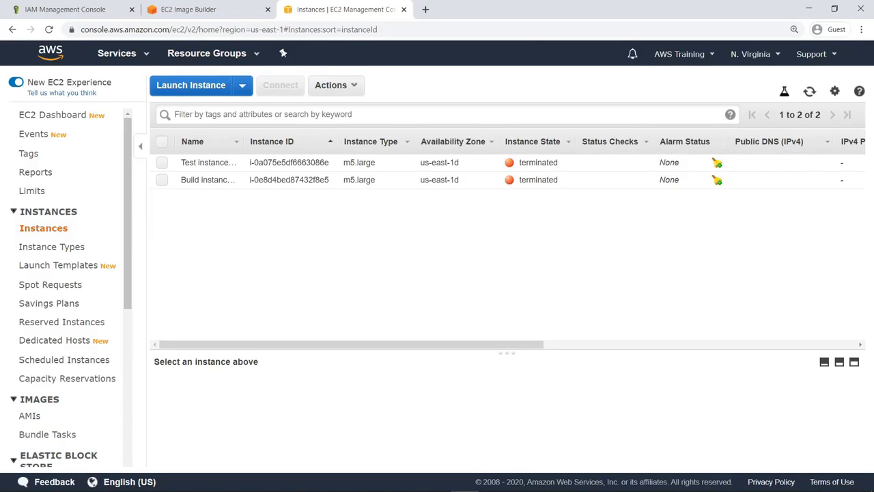
{"action": "left_click", "coordinate": [215, 13]}
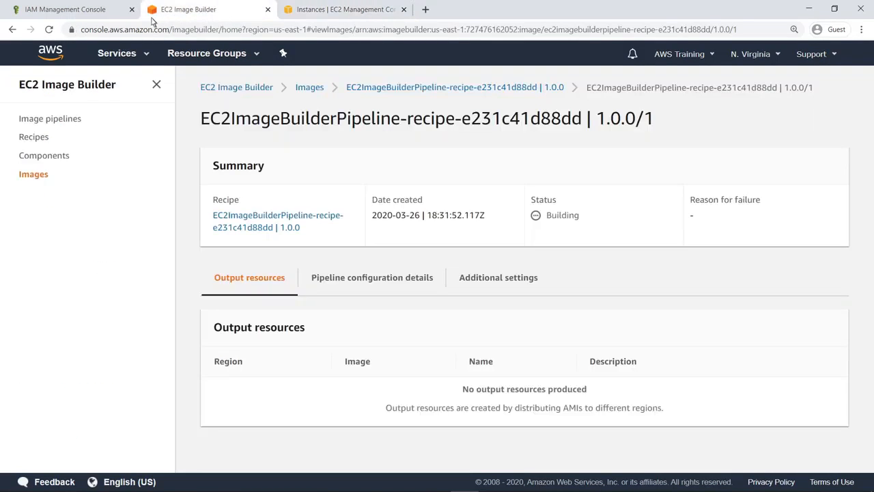
{"action": "left_click", "coordinate": [50, 31]}
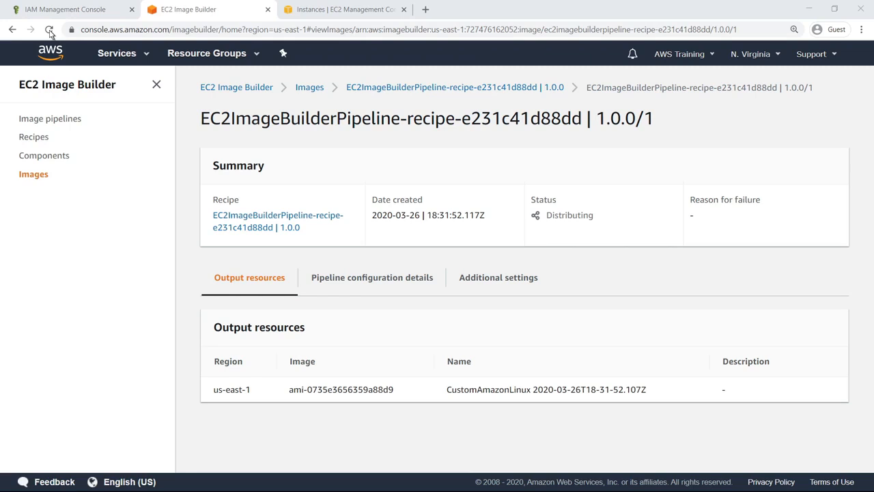
{"action": "left_click", "coordinate": [50, 33]}
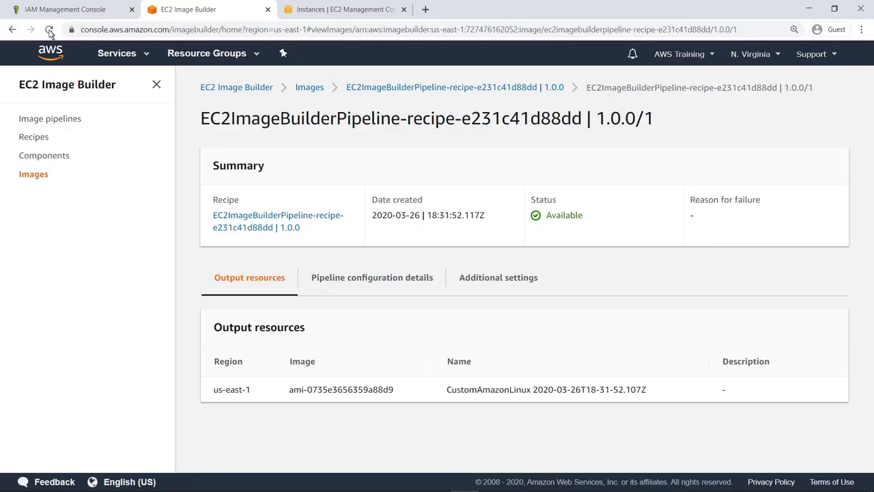
- View the list of images in Image Builder and look up the finished image among the AMIs in the EC2 console
{"action": "left_click", "coordinate": [36, 174]}
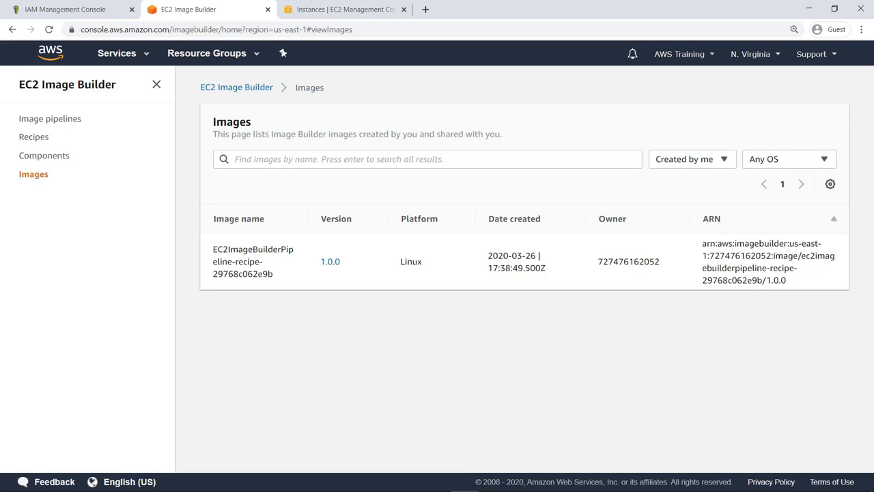
{"action": "left_click", "coordinate": [372, 19]}
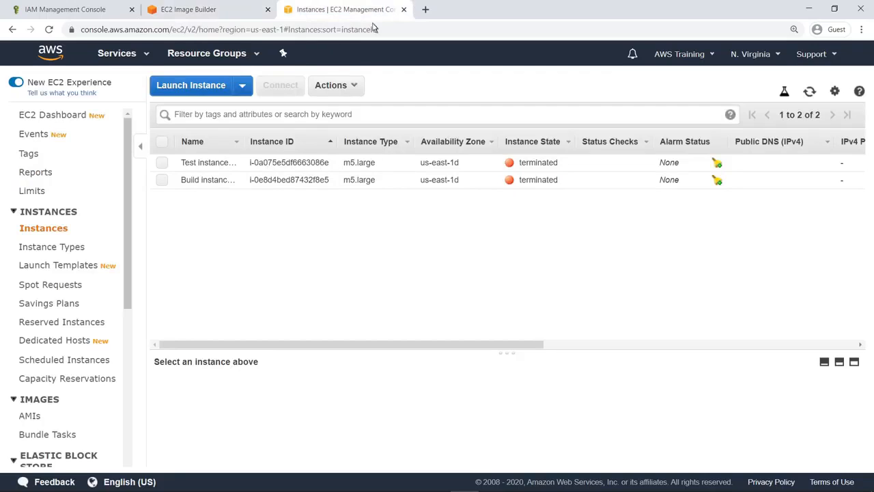
{"action": "left_click", "coordinate": [34, 417]}
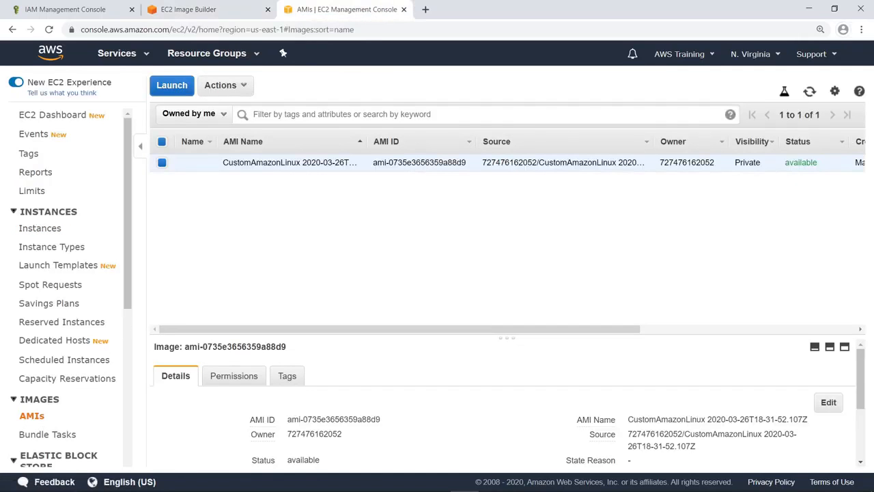